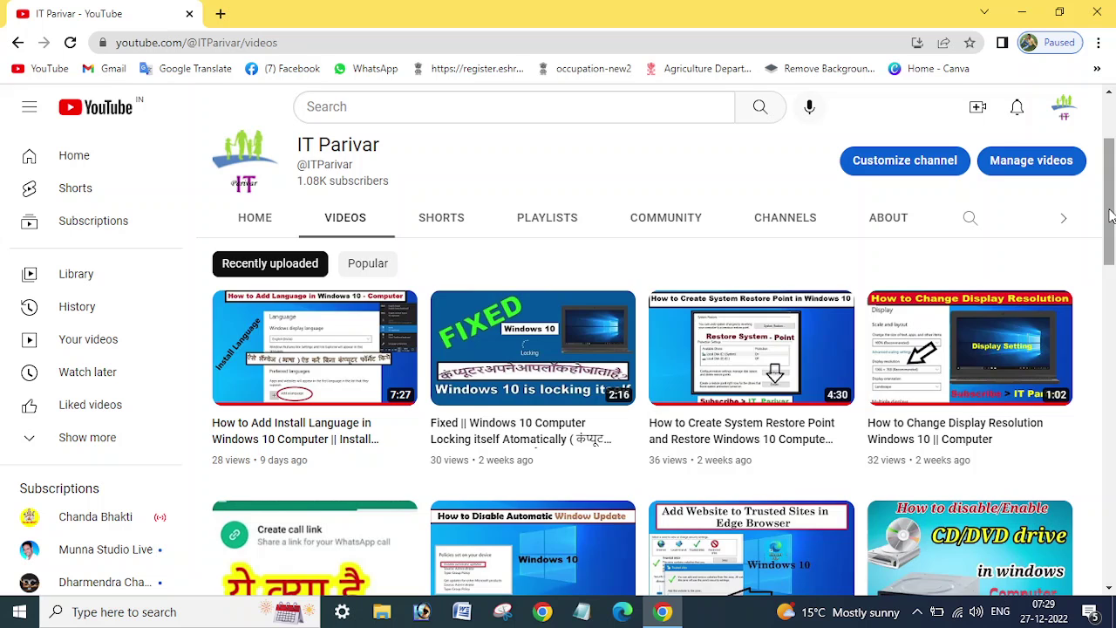
Minimize Chrome to reveal the desktop and refresh the desktop
left_click_drag(1112, 217, 1112, 214)
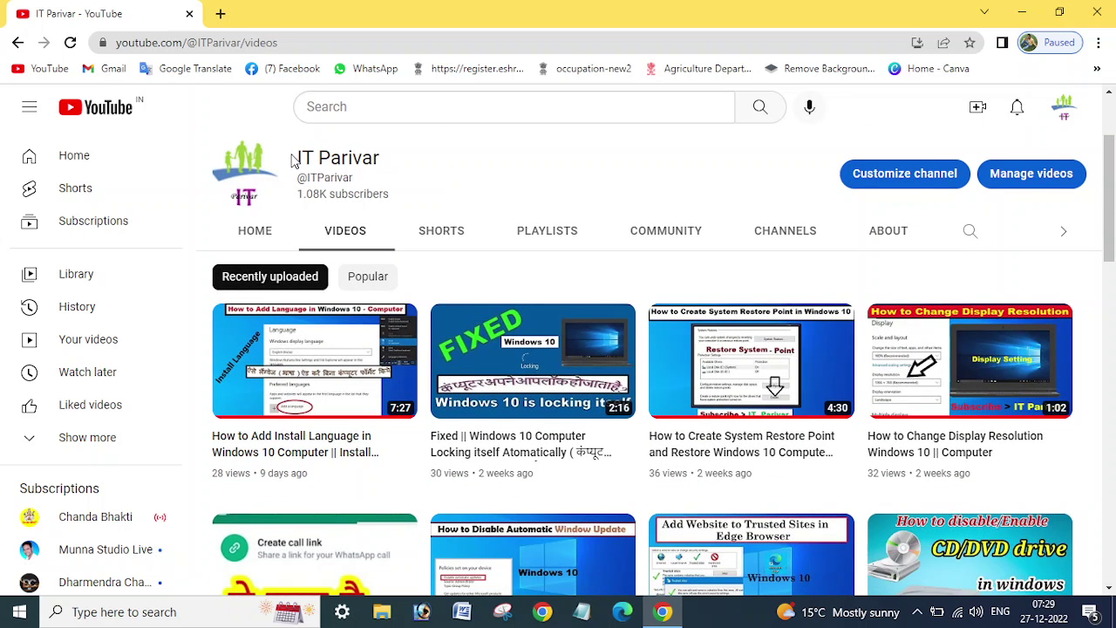
left_click_drag(294, 160, 388, 171)
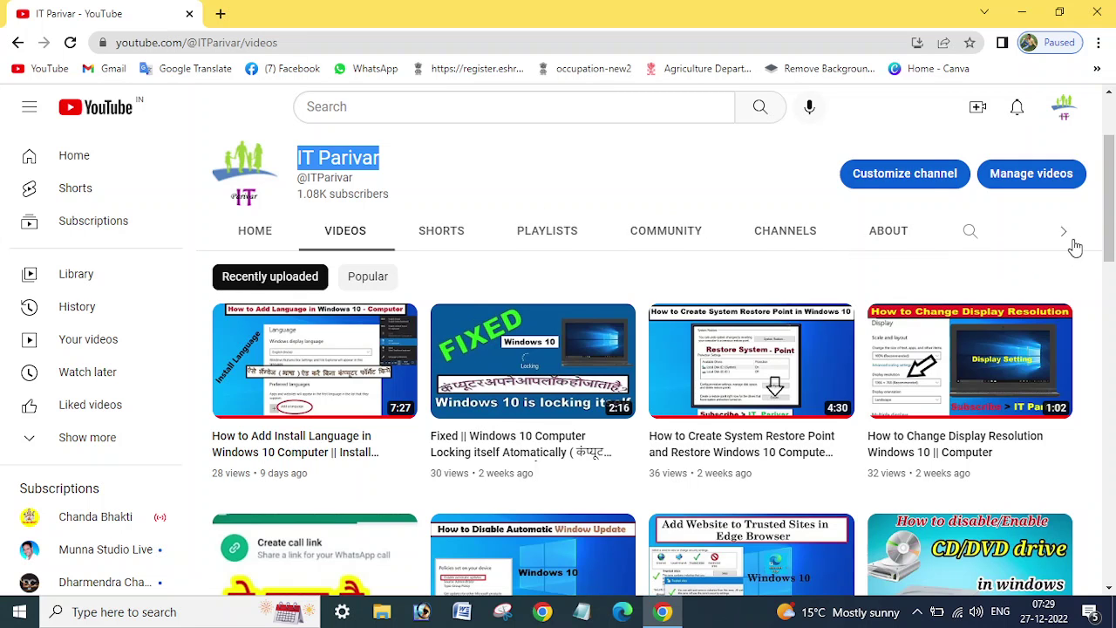
left_click(1022, 13)
right_click(507, 236)
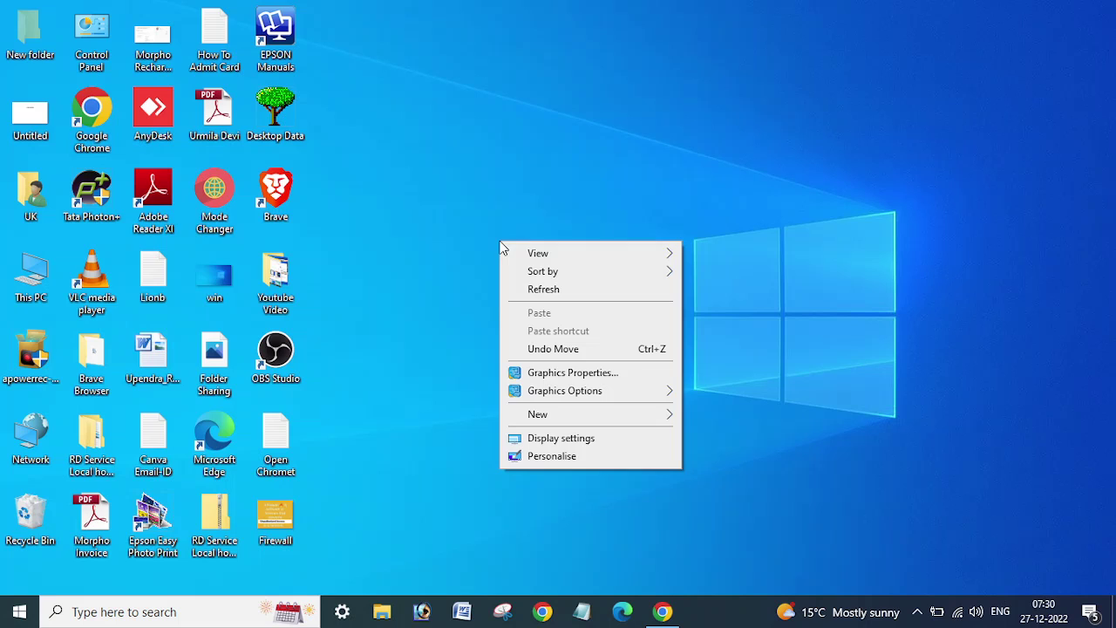
left_click(552, 290)
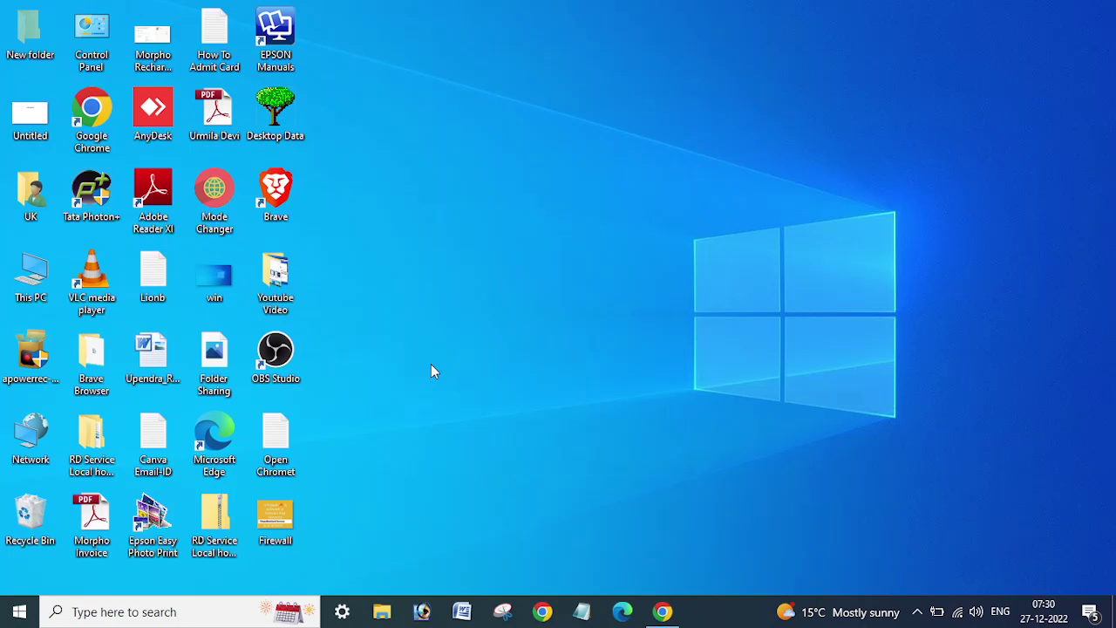
Run 'control' from the Run box and maximize the Control Panel window
key("super+r")
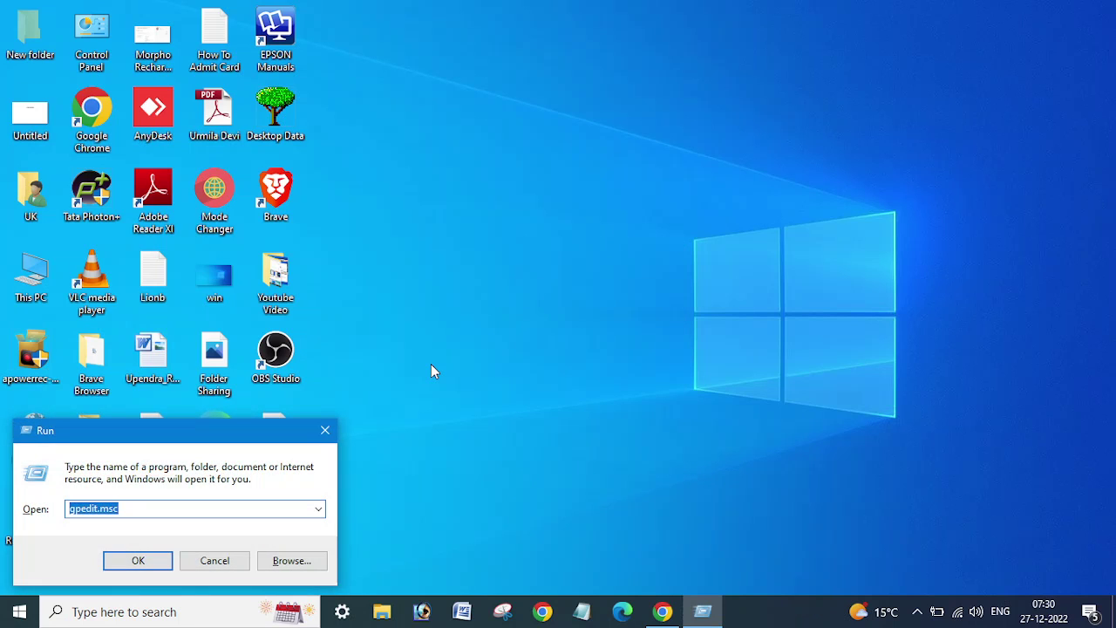
type("con")
key("Down")
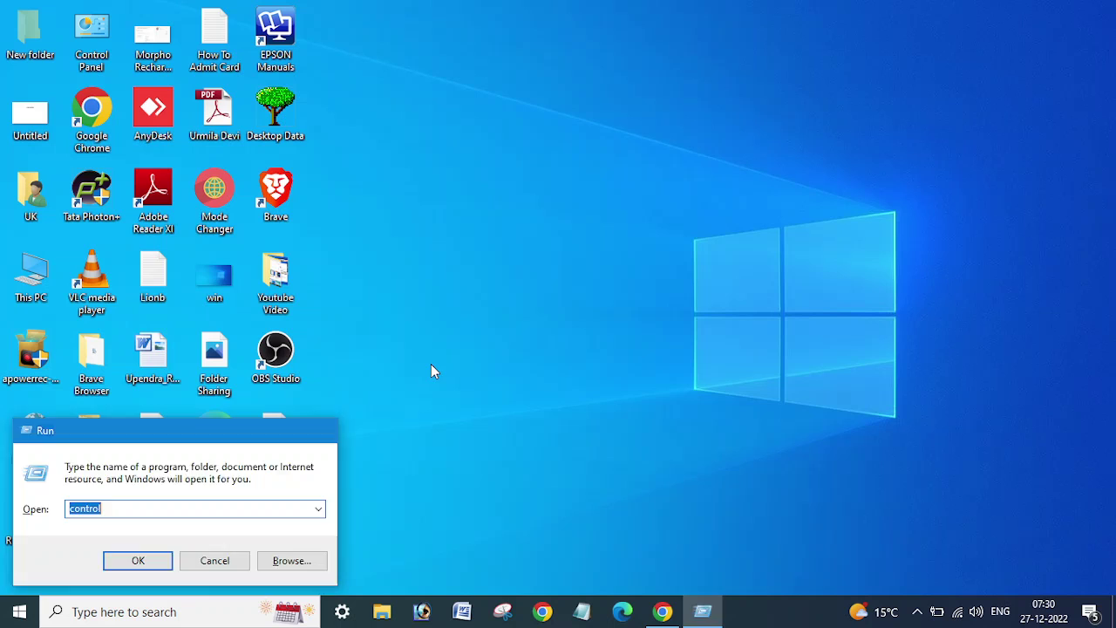
key("Return")
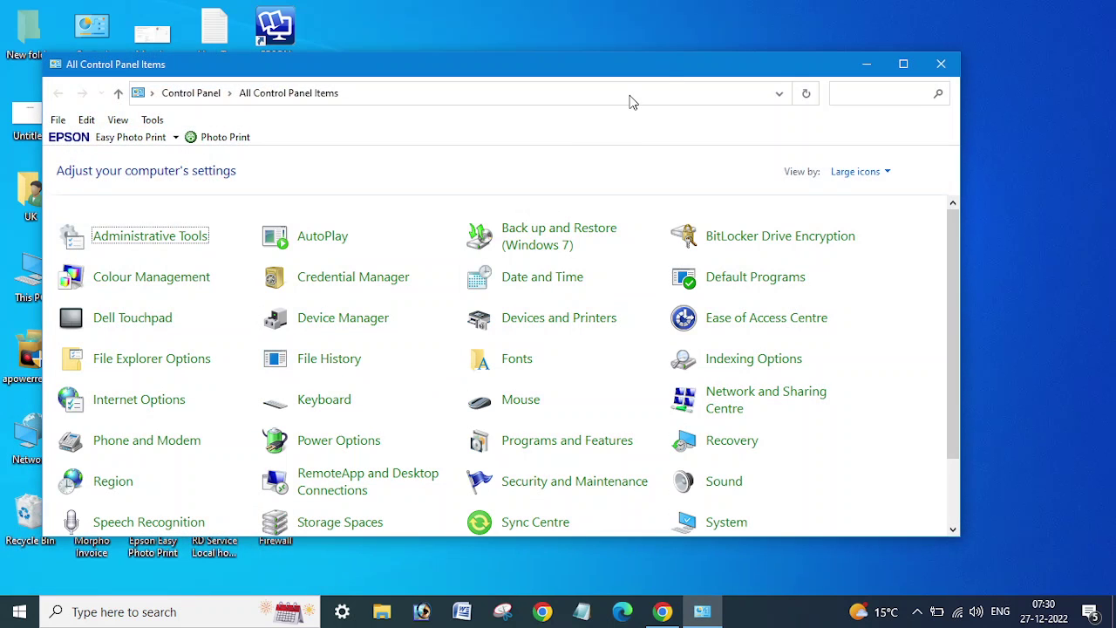
double_click(712, 72)
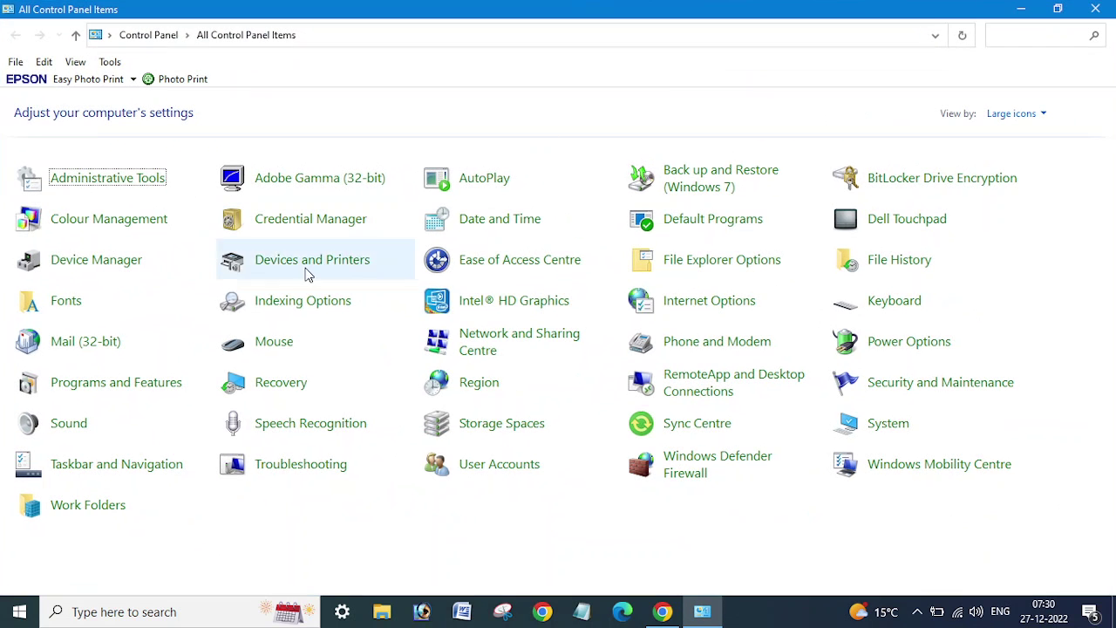
Open Programs and Features and sort installed programs by name, descending
left_click(103, 385)
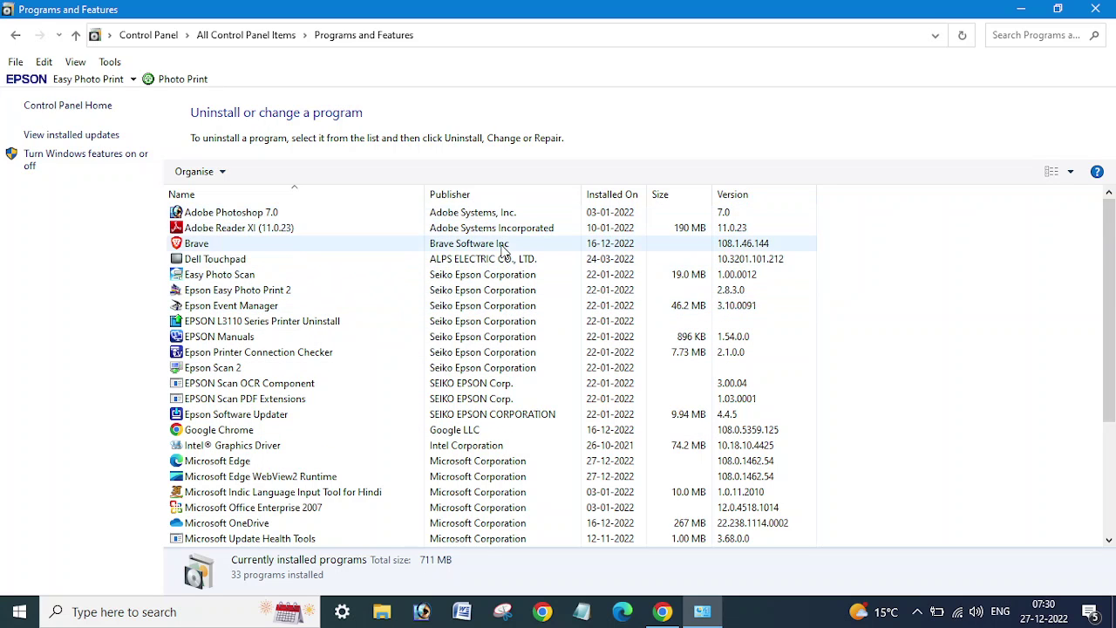
left_click_drag(1112, 262, 1091, 229)
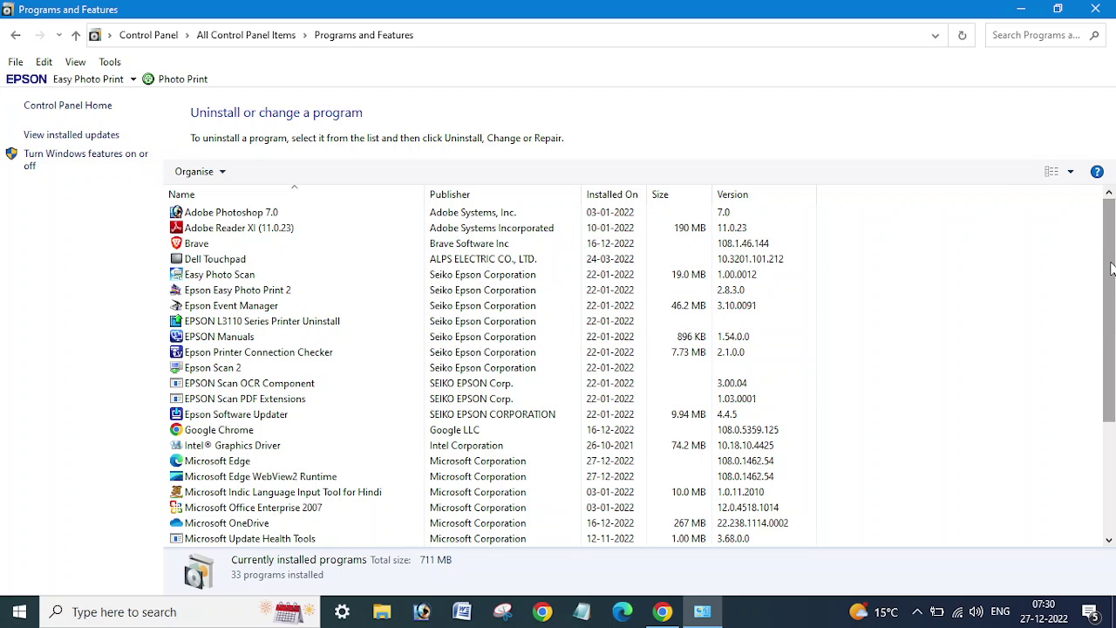
mouse_move(1111, 268)
left_mouse_down()
mouse_move(1114, 368)
mouse_move(1102, 258)
left_mouse_up()
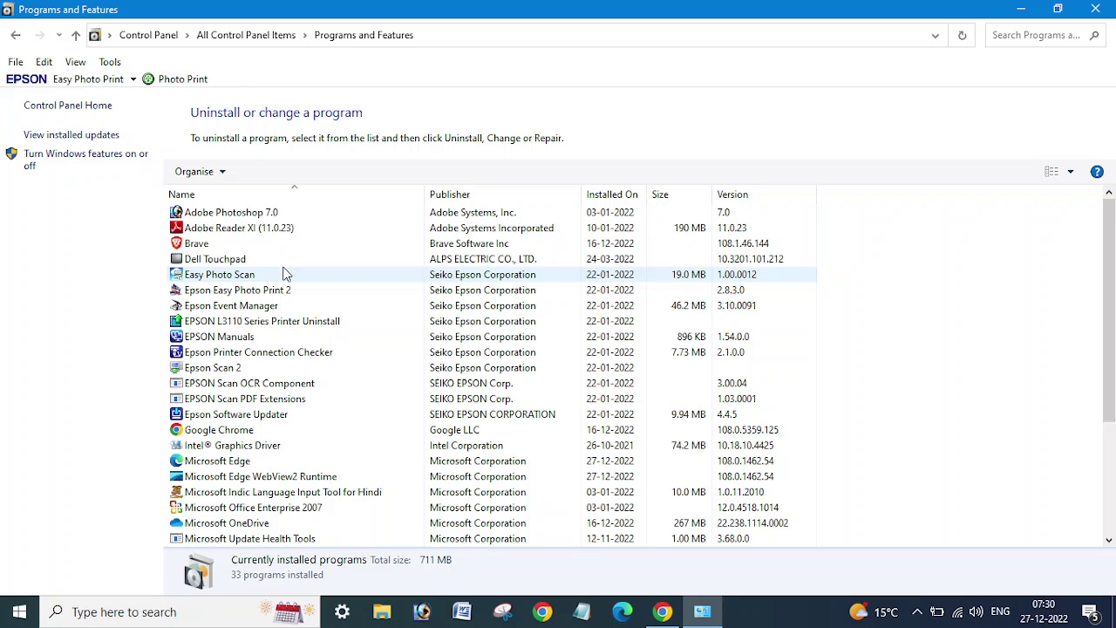
left_click(246, 193)
Browse the program list, selecting Windows PC Health Check, Google Chrome, Microsoft Edge and others
left_click(246, 218)
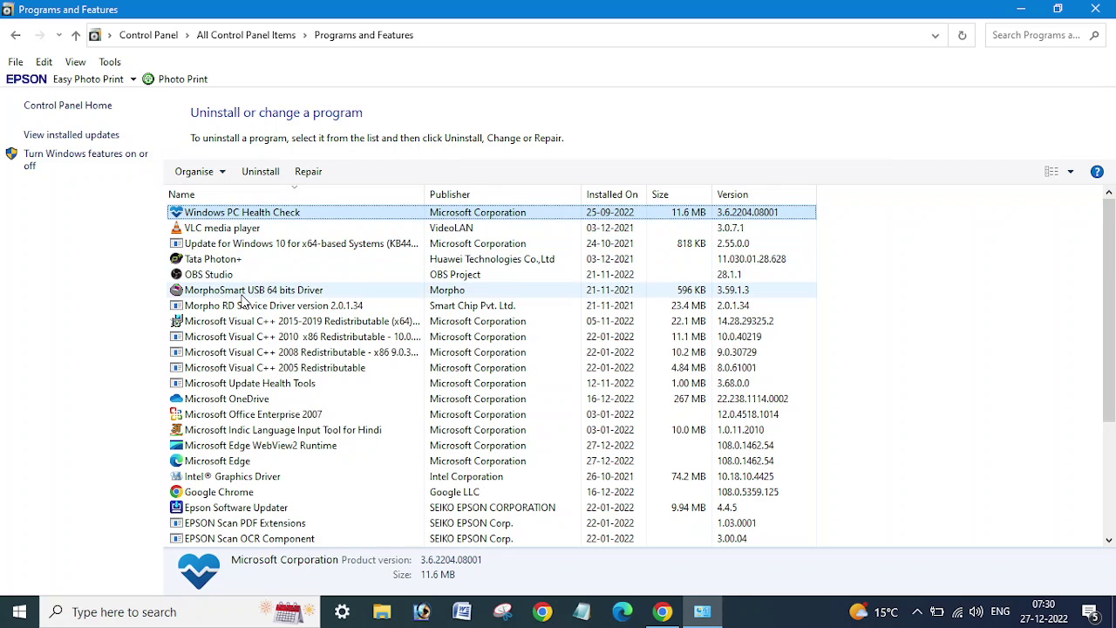
left_click(286, 367)
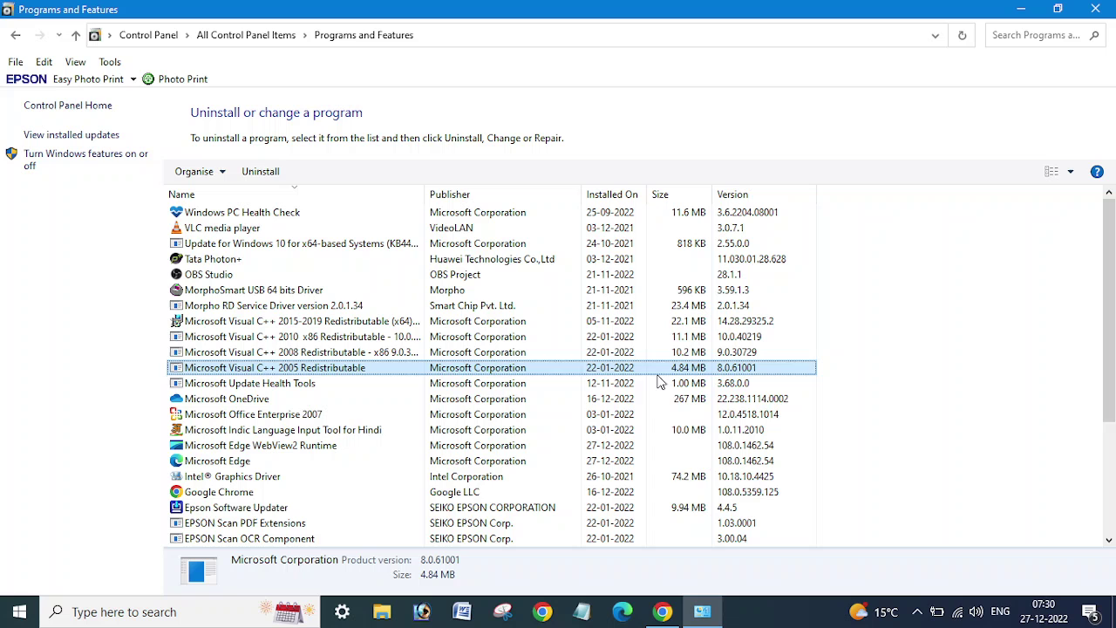
left_click_drag(1112, 276, 1112, 346)
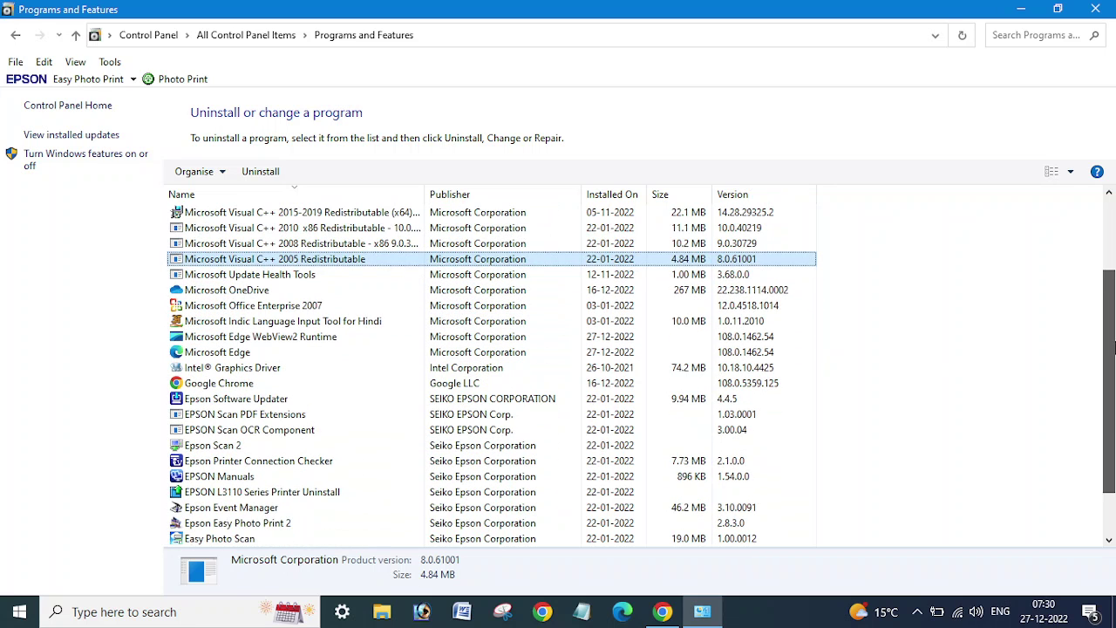
left_click(236, 383)
left_click(222, 353)
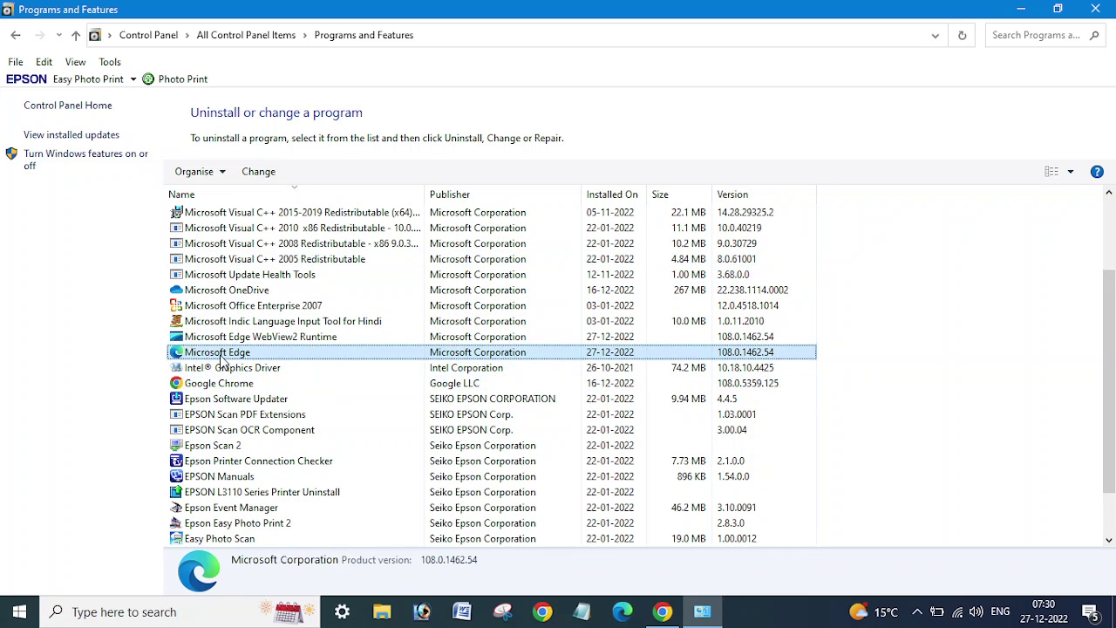
left_click(253, 461)
left_click(262, 307)
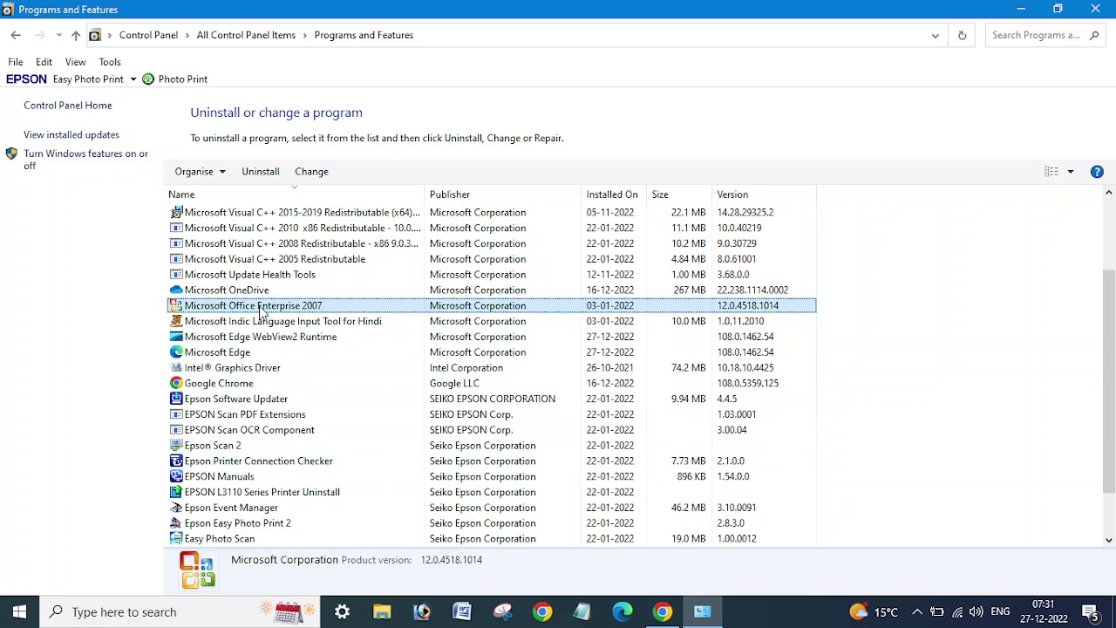
left_click(274, 260)
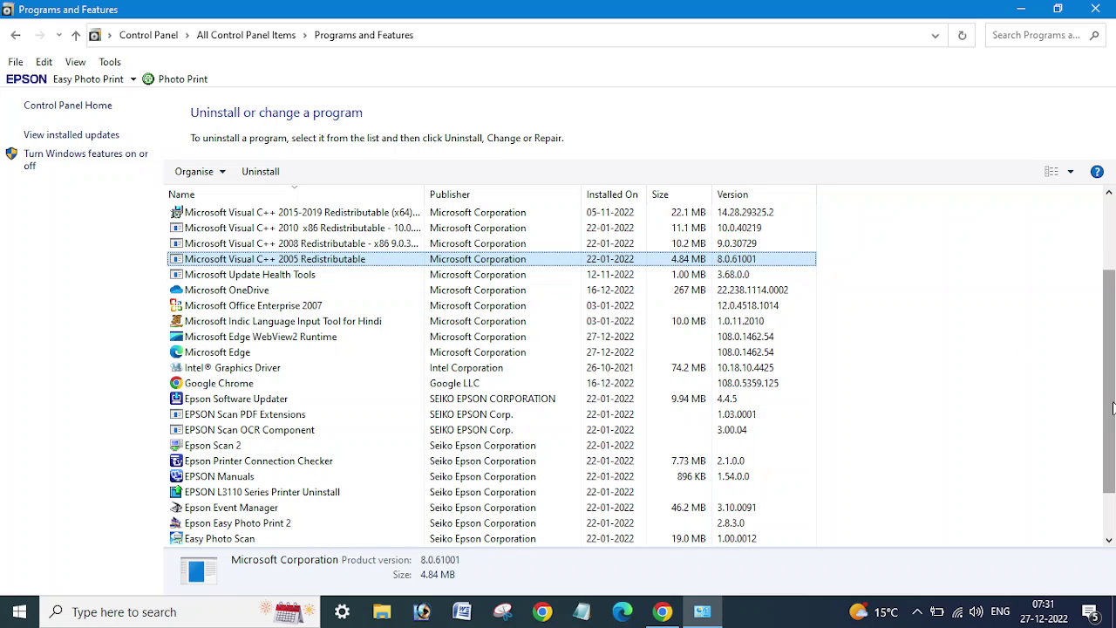
left_click_drag(1106, 384, 1105, 320)
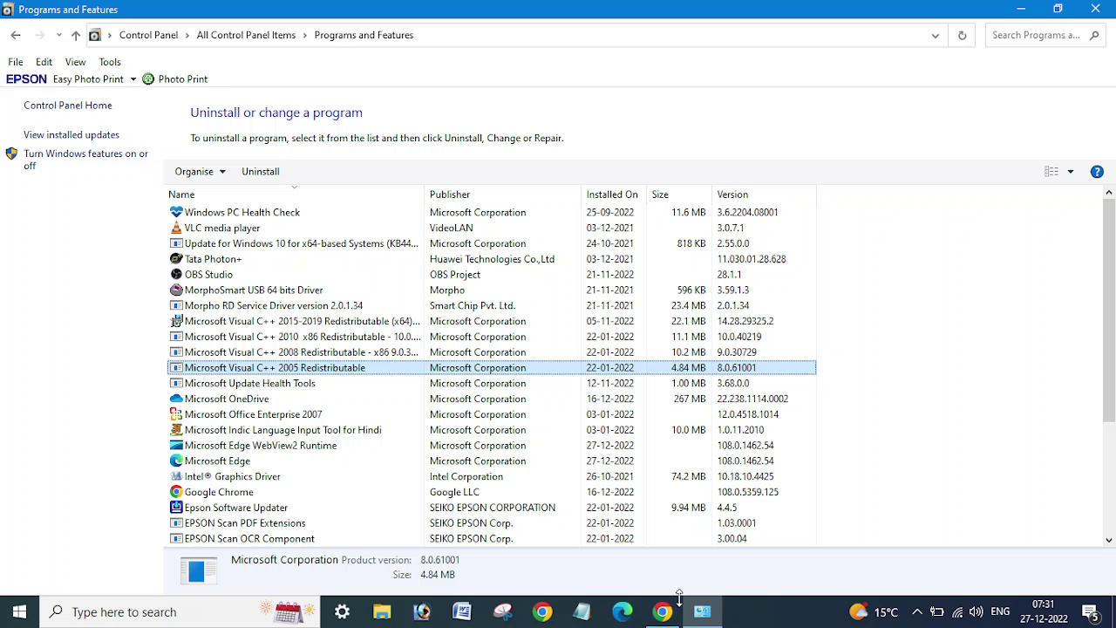
Launch the Local Group Policy Editor (gpedit.msc) from the Run box
key("super+r")
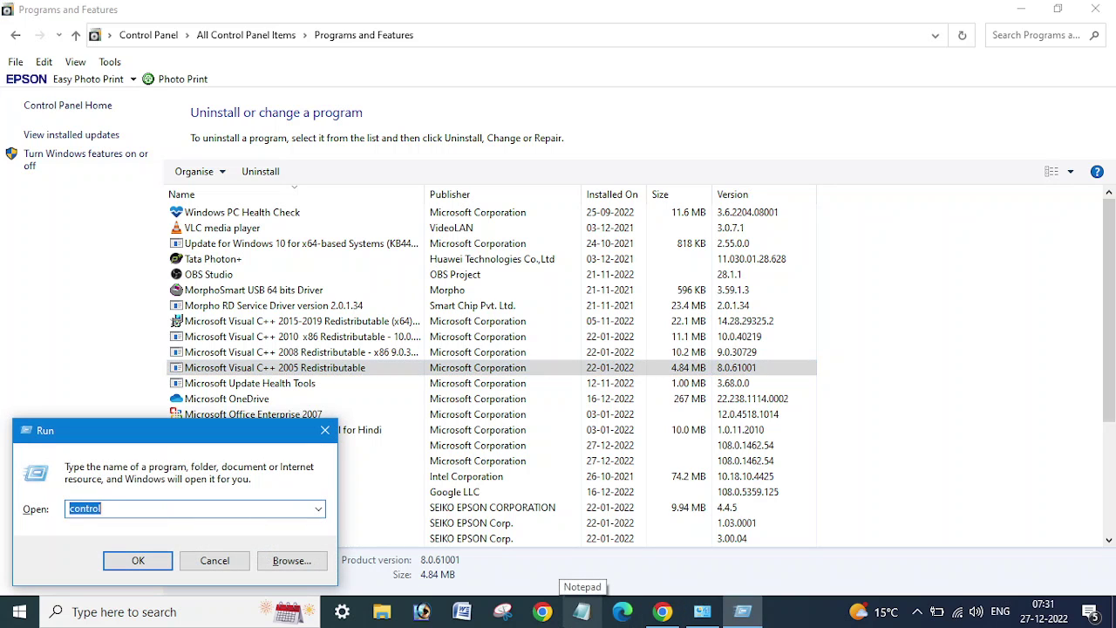
type("gp")
key("Down")
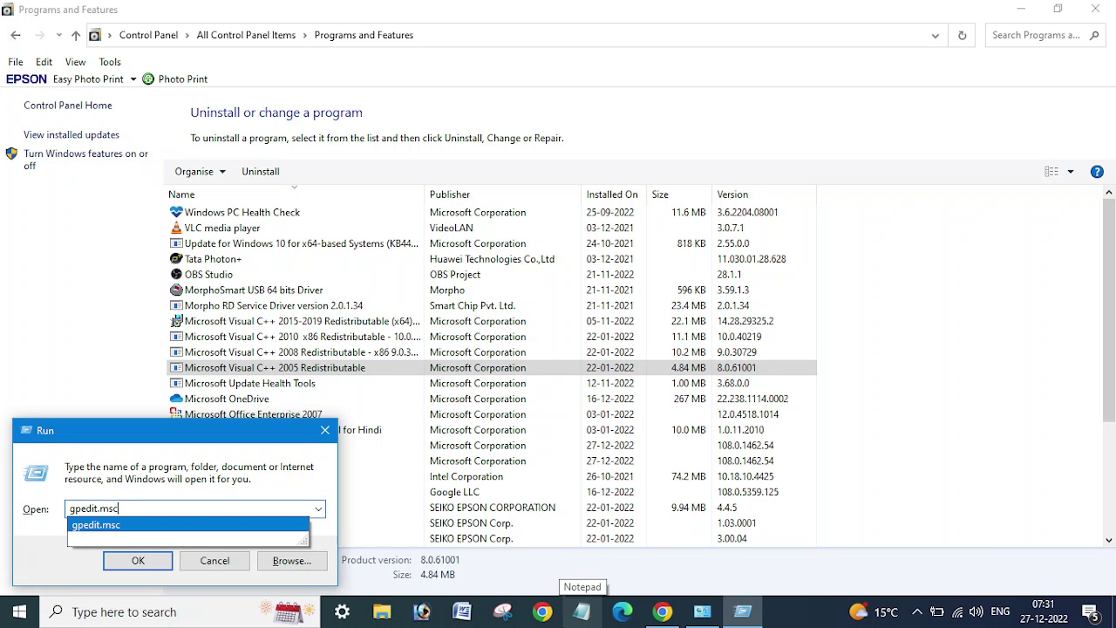
key("Return")
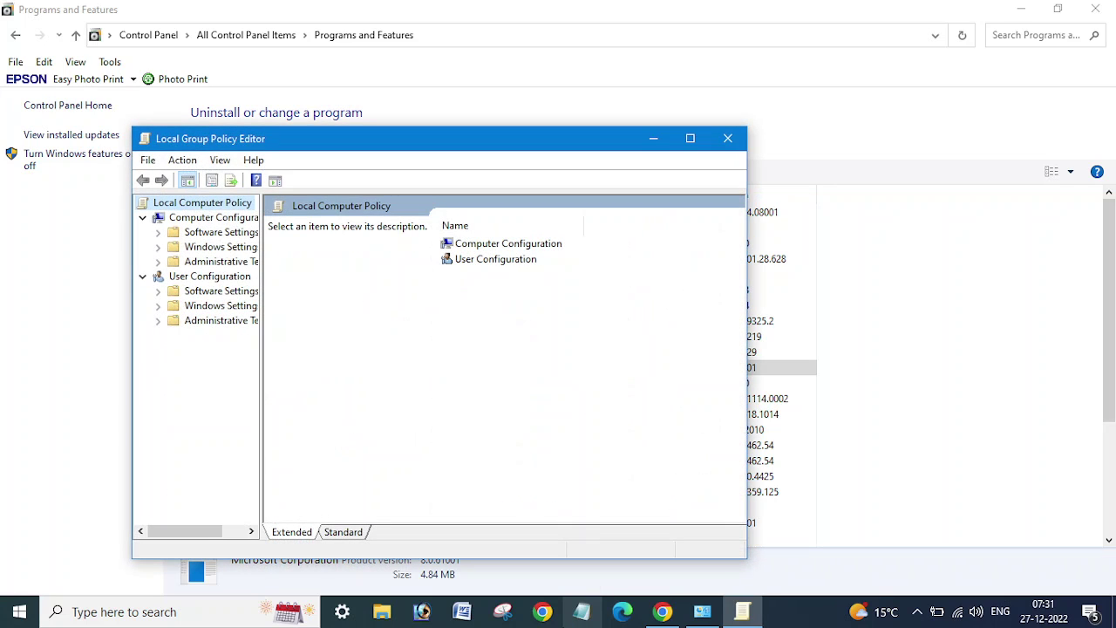
Go to User Configuration > Administrative Templates > Control Panel > Programs and select Hide "Programs and Features" page
left_click(159, 321)
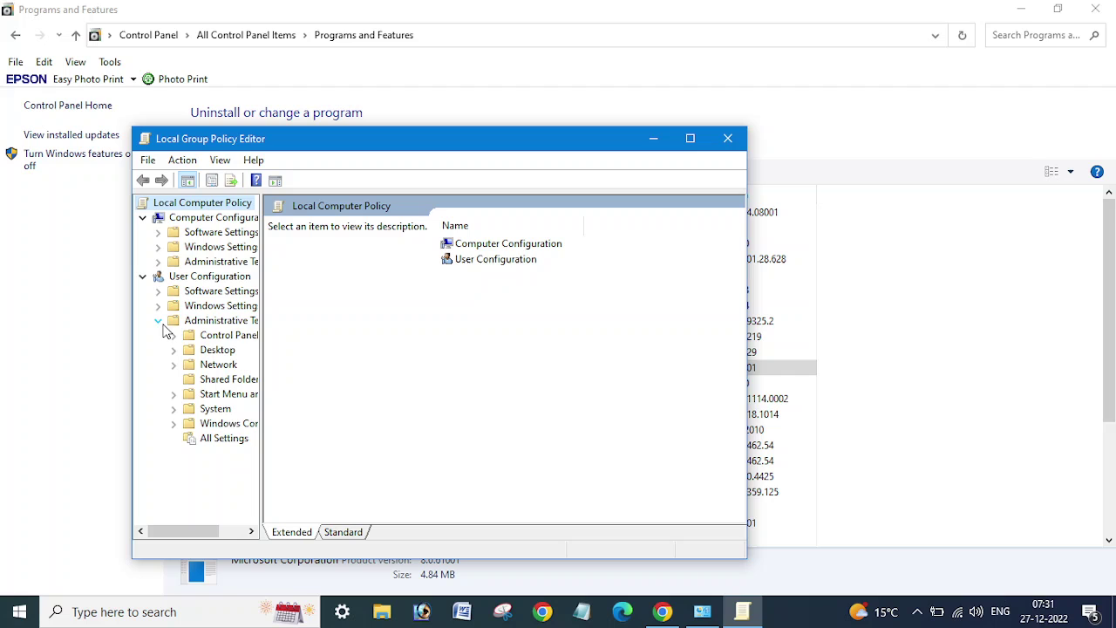
left_click(224, 340)
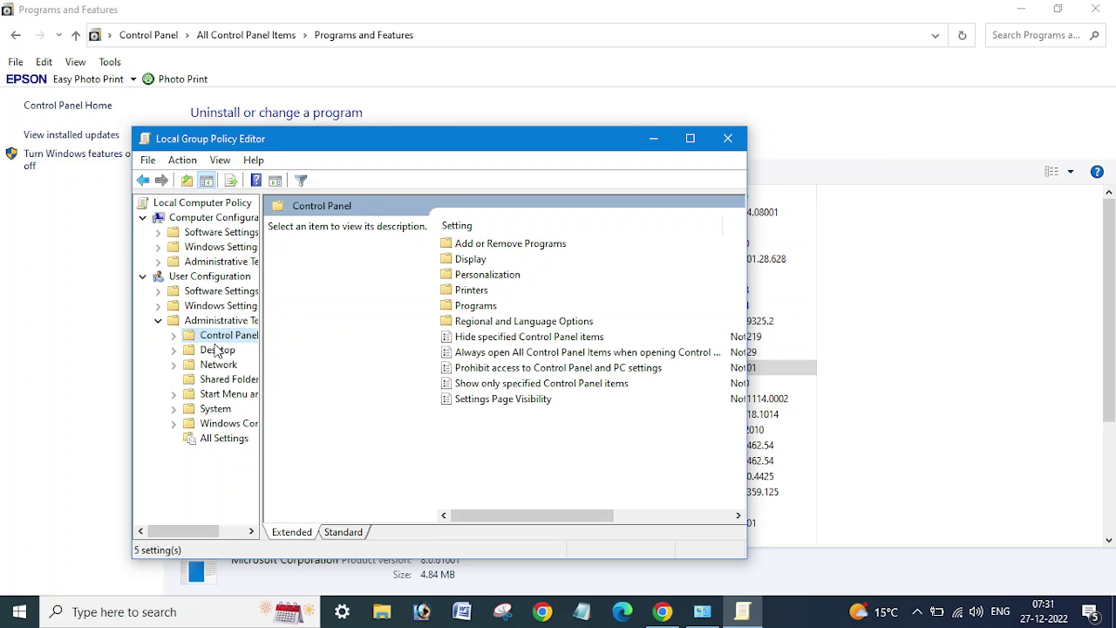
left_click(480, 306)
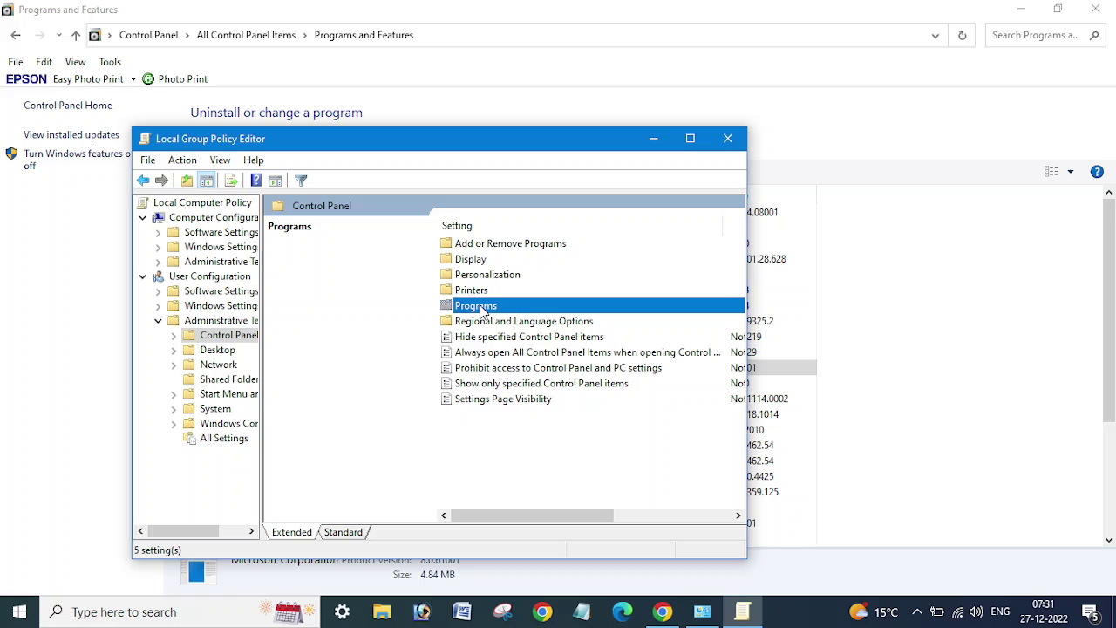
double_click(482, 307)
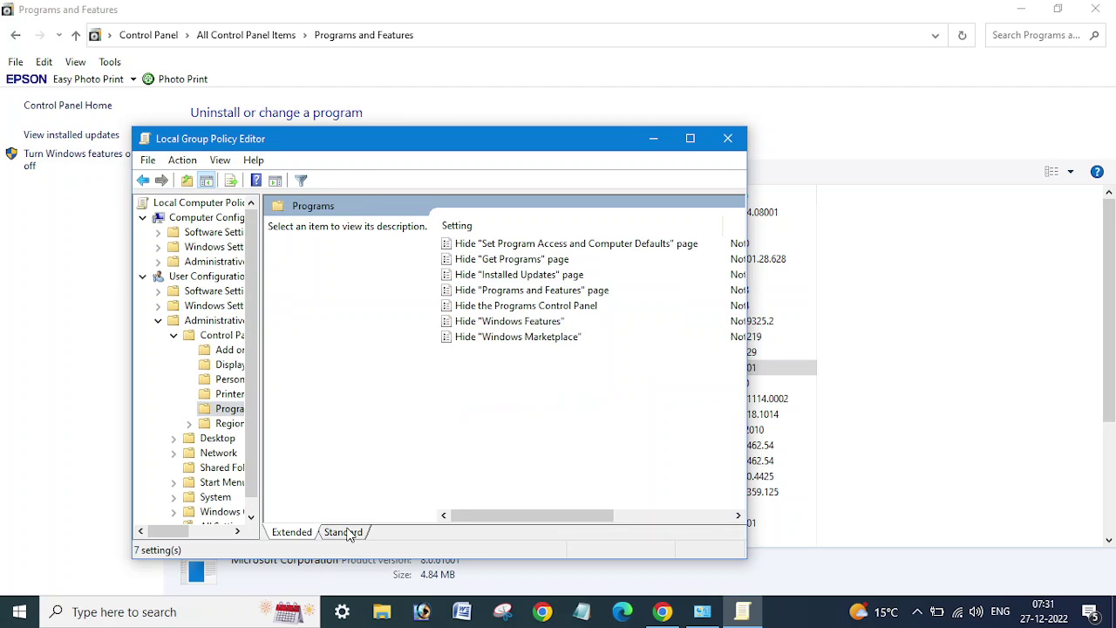
left_click(351, 534)
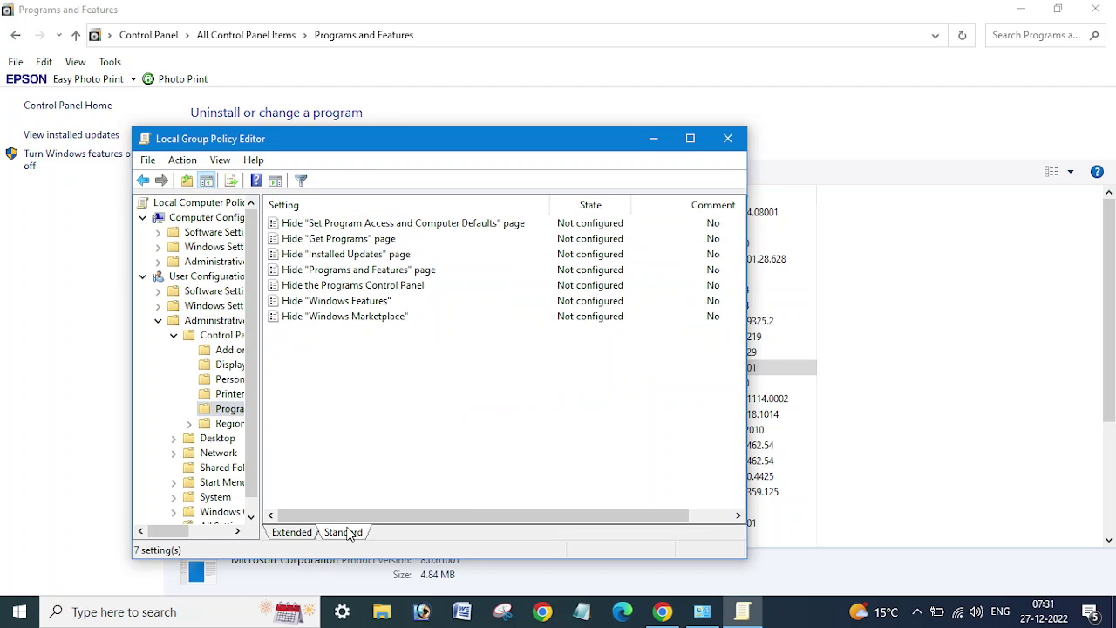
left_click(342, 275)
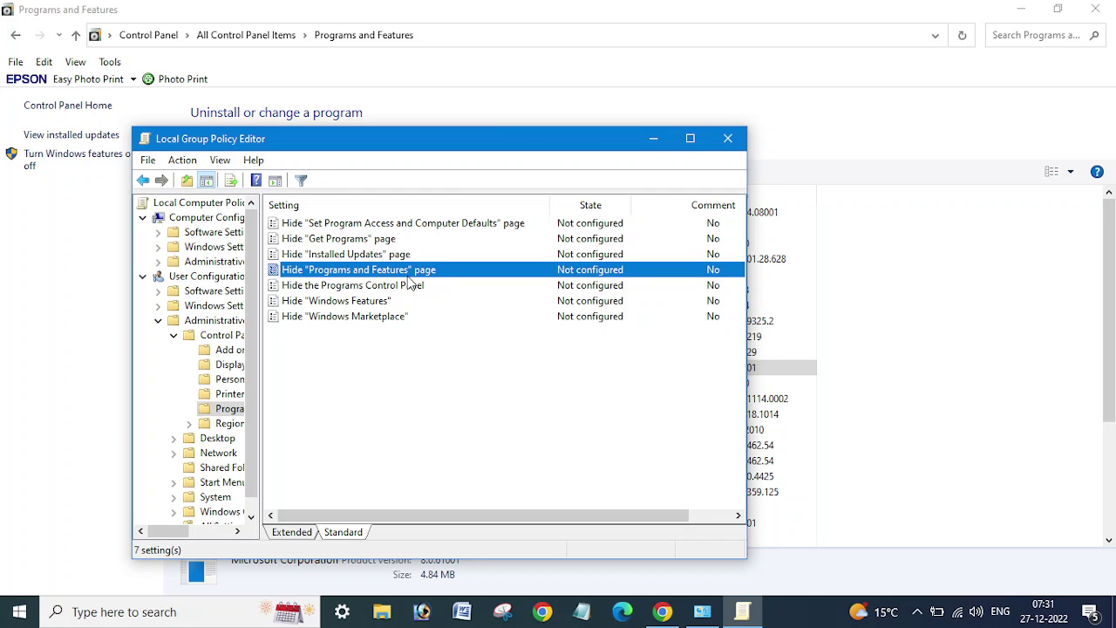
left_click_drag(385, 141, 637, 127)
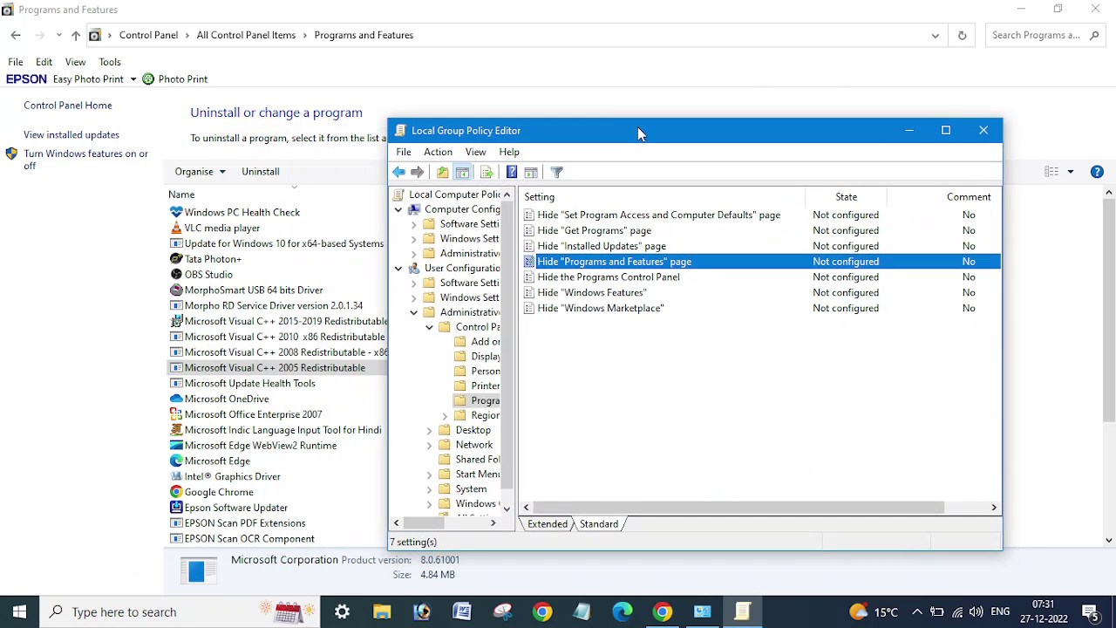
left_click(15, 36)
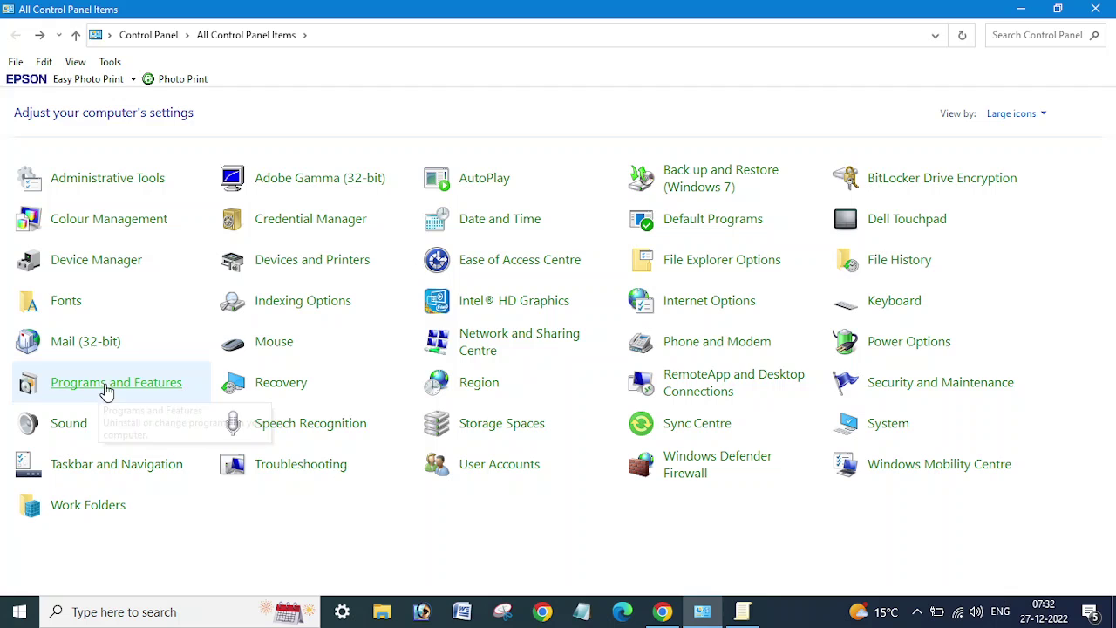
left_click(742, 611)
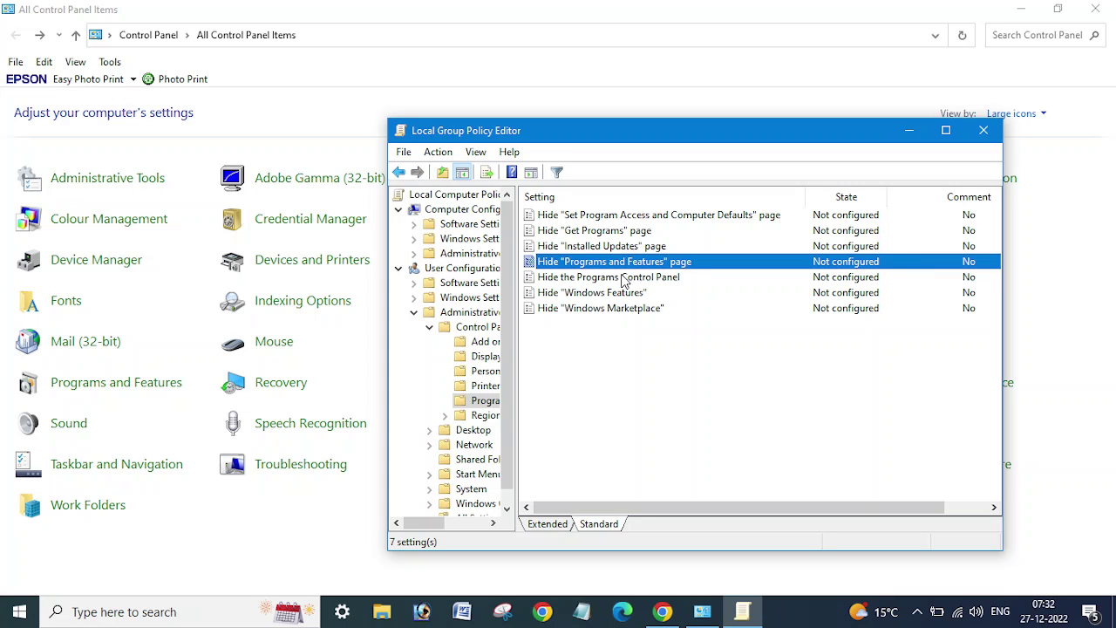
left_click(103, 393)
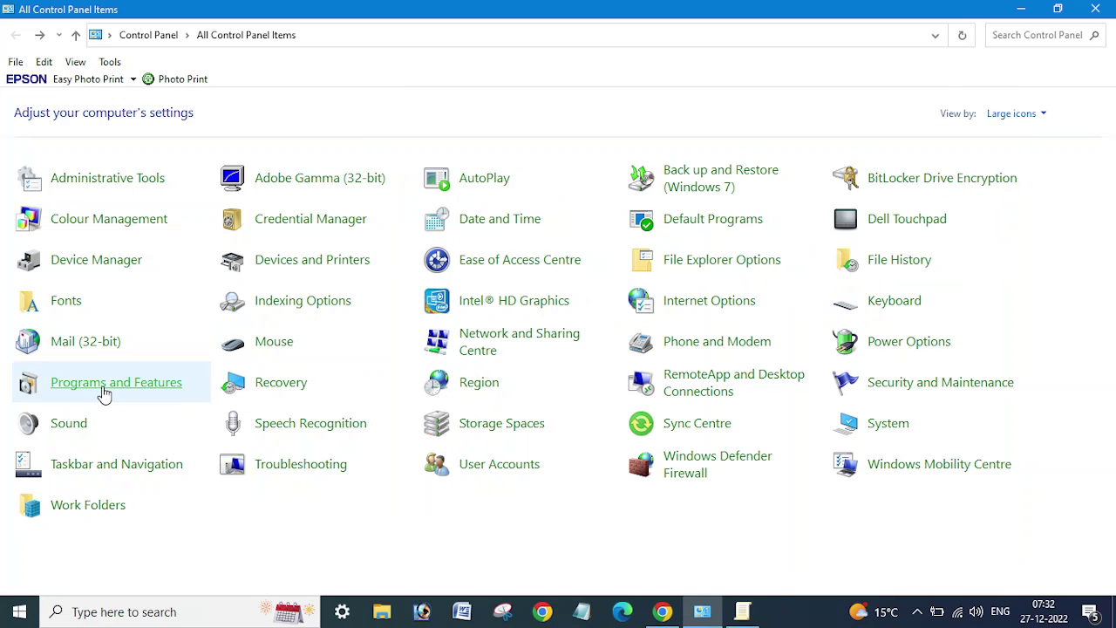
left_click(102, 394)
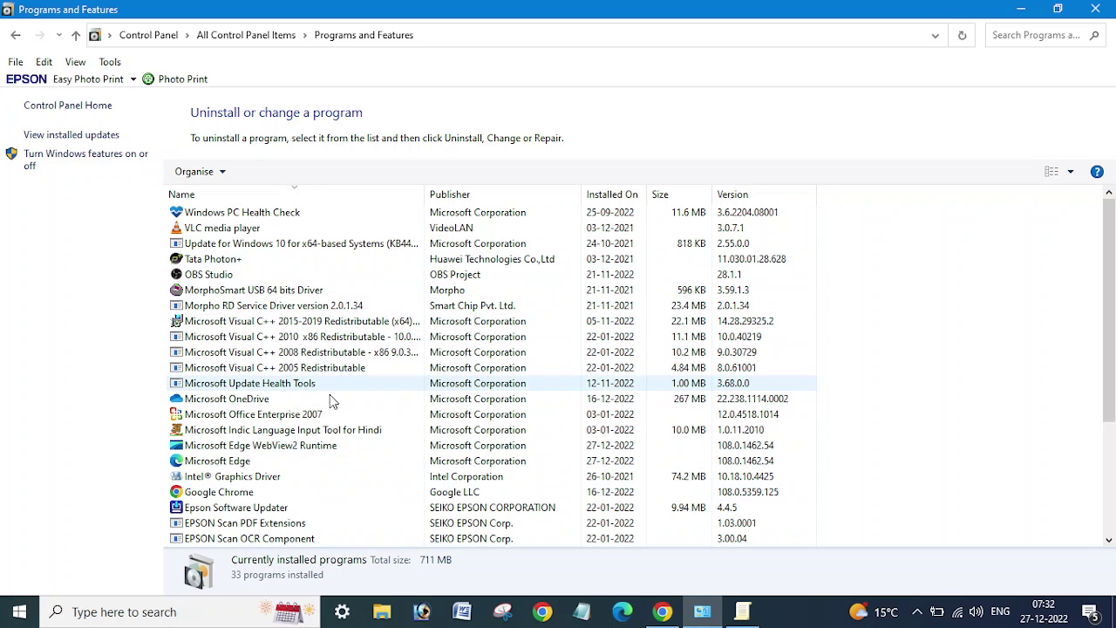
left_click(742, 612)
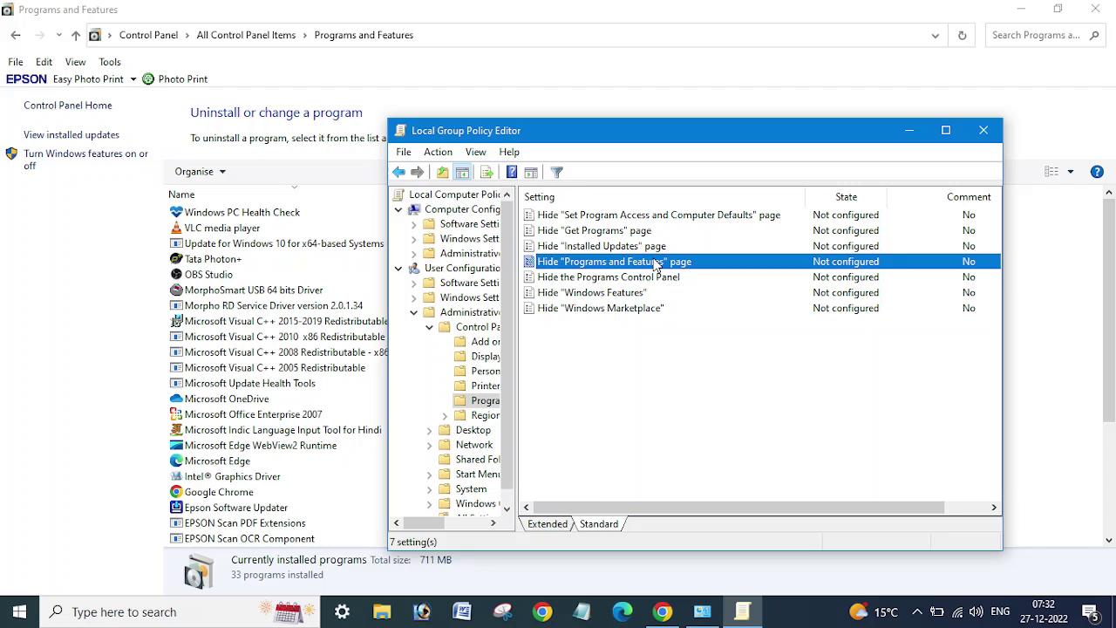
Set the Hide "Programs and Features" page policy to Enabled, apply it and confirm with OK
double_click(655, 264)
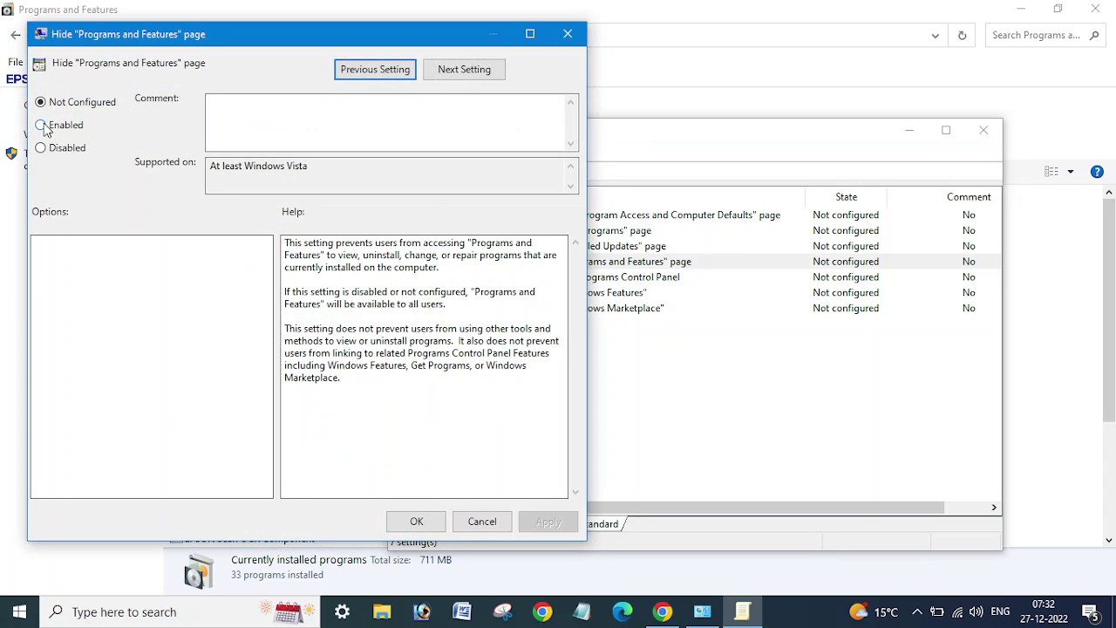
left_click(41, 125)
left_click_drag(240, 45, 573, 78)
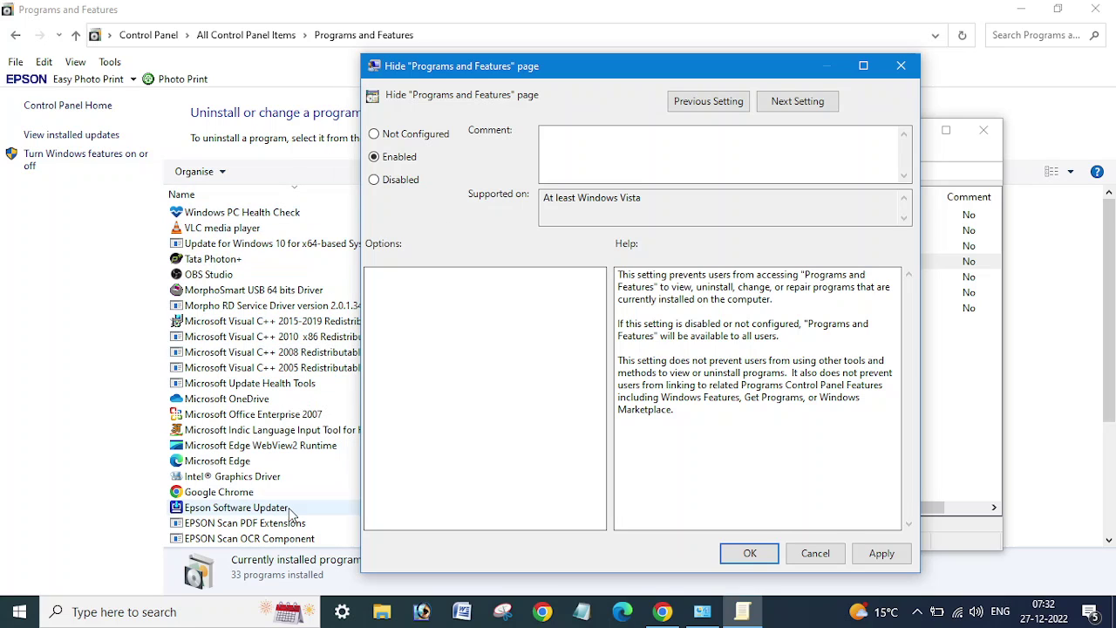
left_click(870, 556)
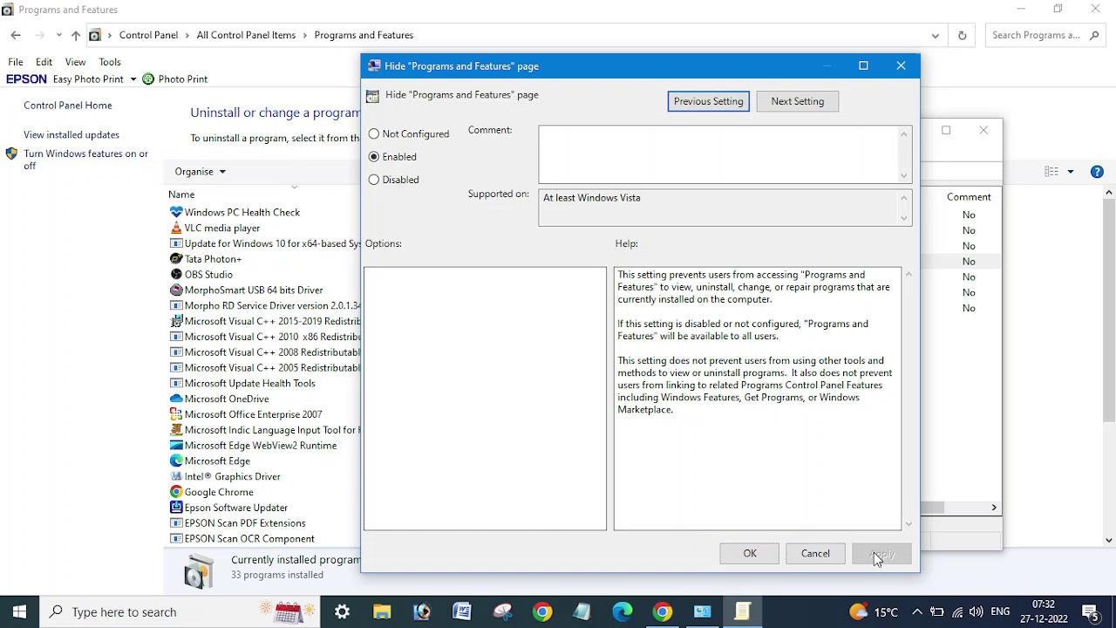
left_click(750, 554)
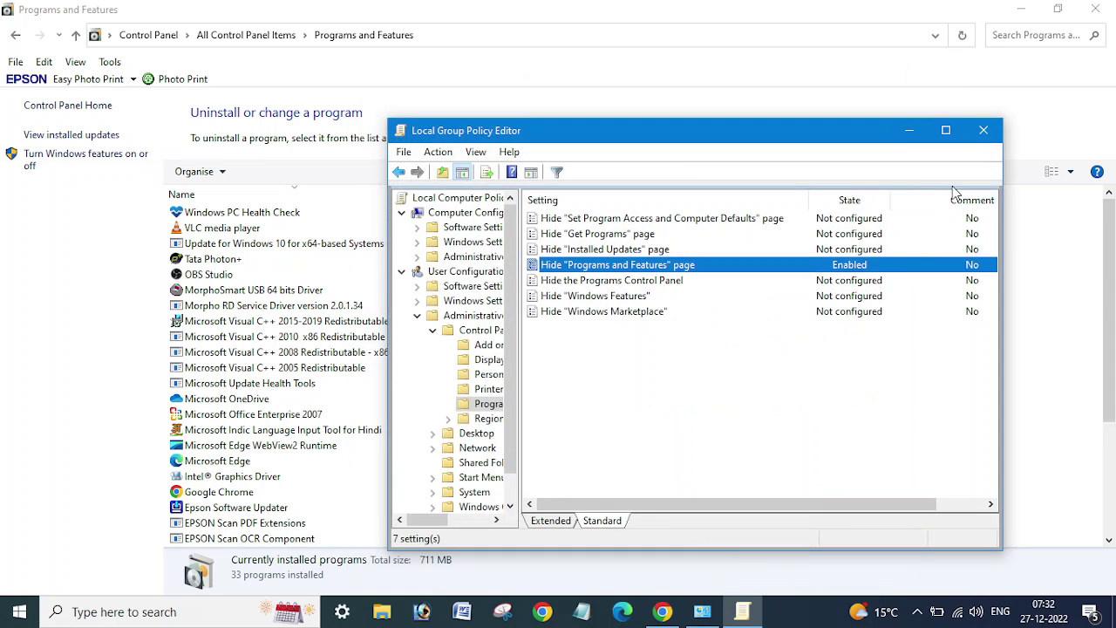
Close the Group Policy Editor and refresh Programs and Features to show the disabled message
left_click(984, 130)
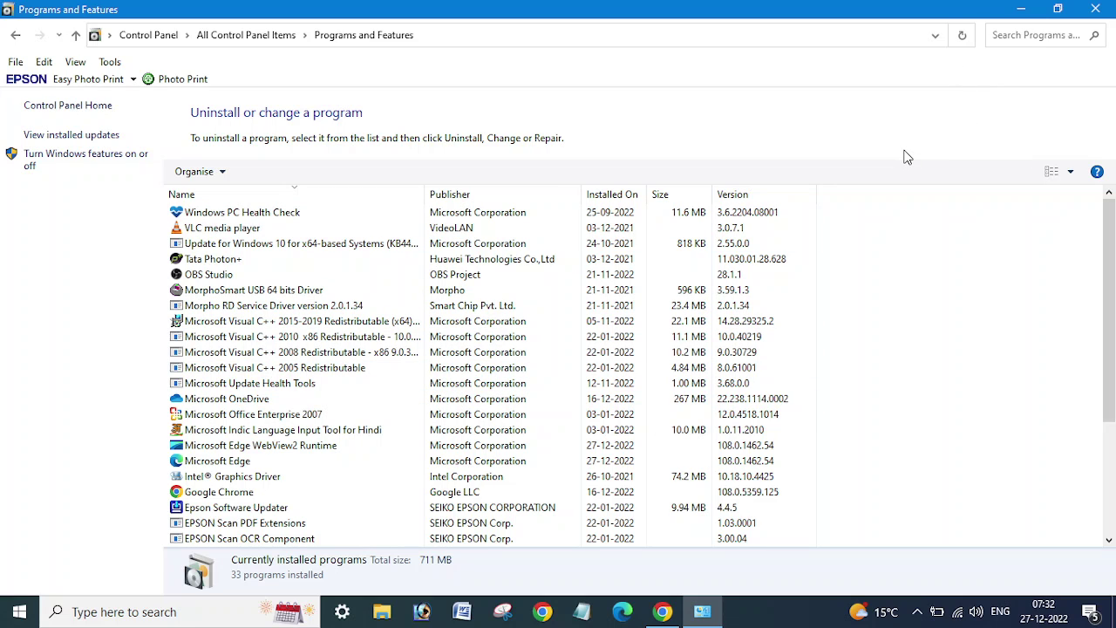
left_click(964, 39)
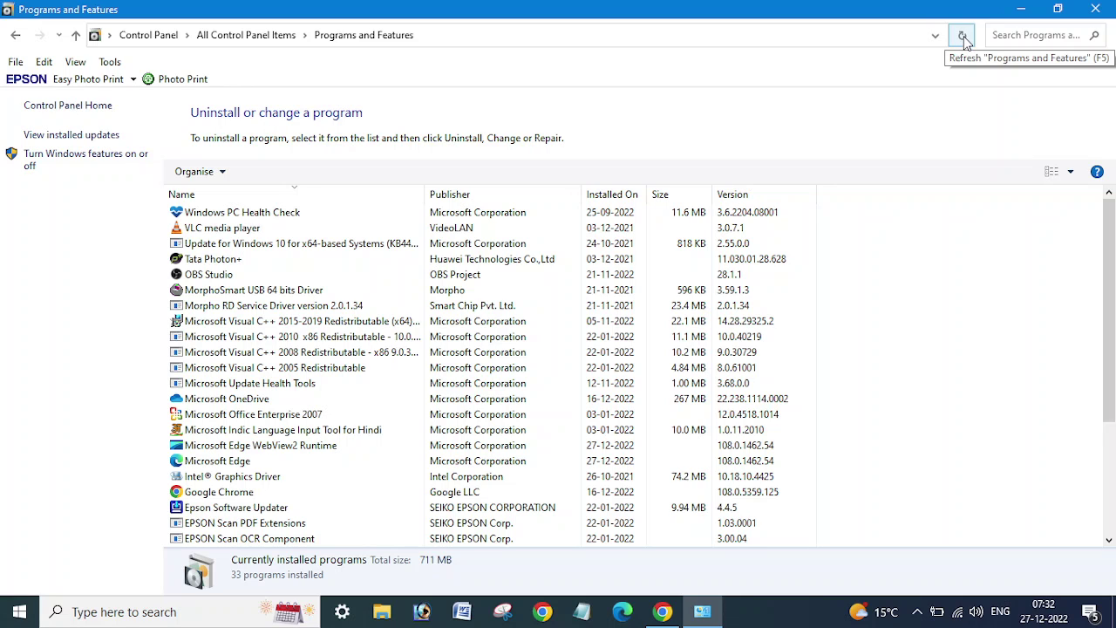
left_click(964, 37)
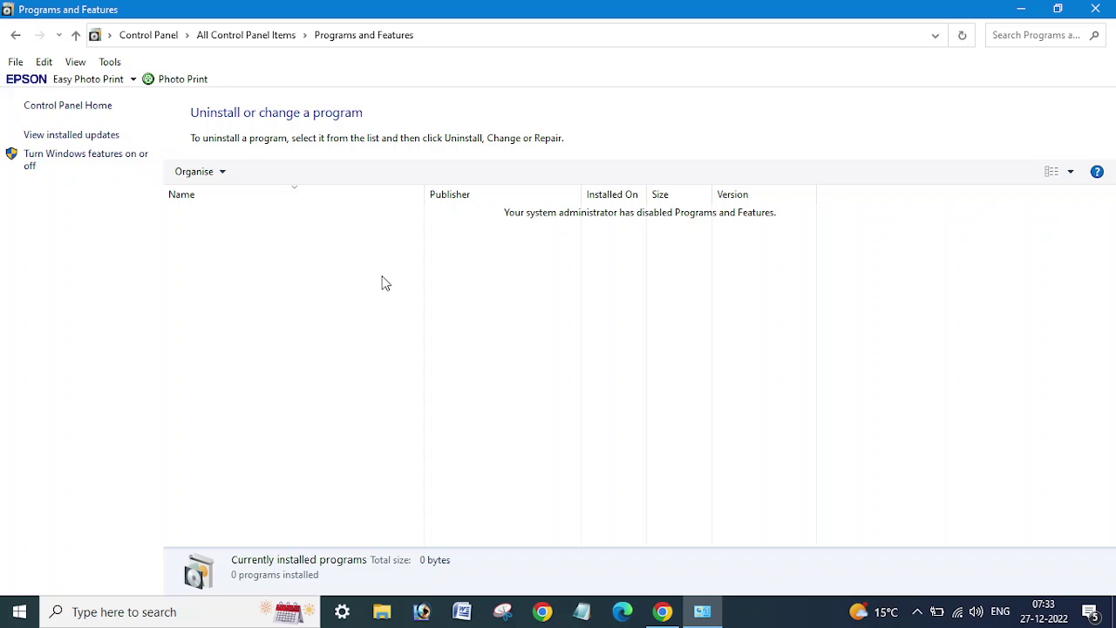
Refresh the program list once more, close Control Panel, and refresh the desktop
right_click(275, 241)
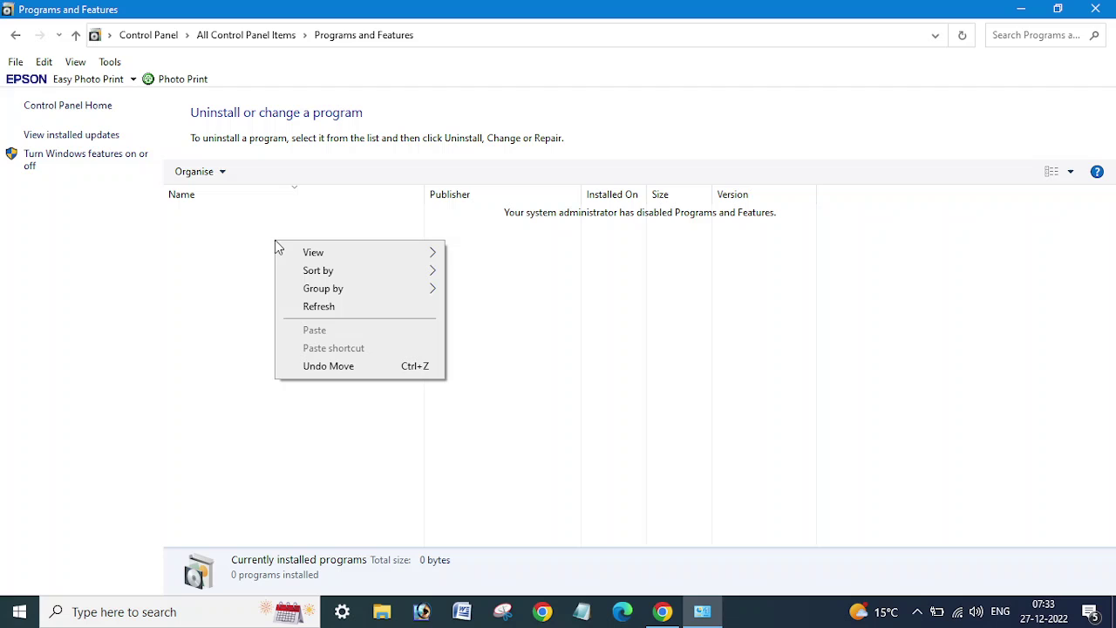
left_click(328, 308)
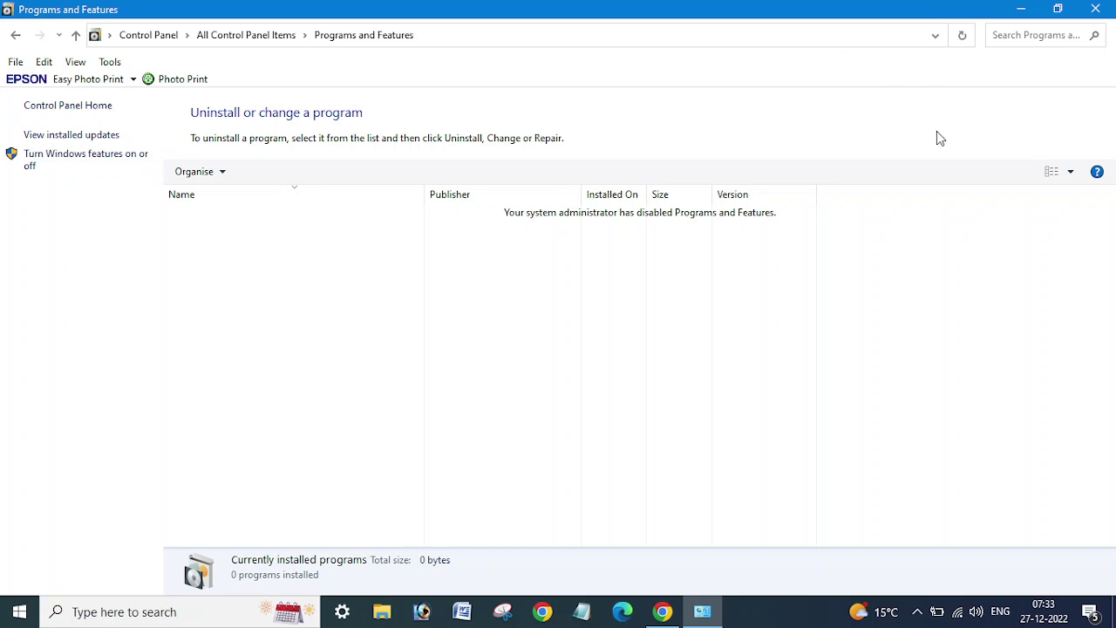
left_click(1095, 9)
right_click(655, 162)
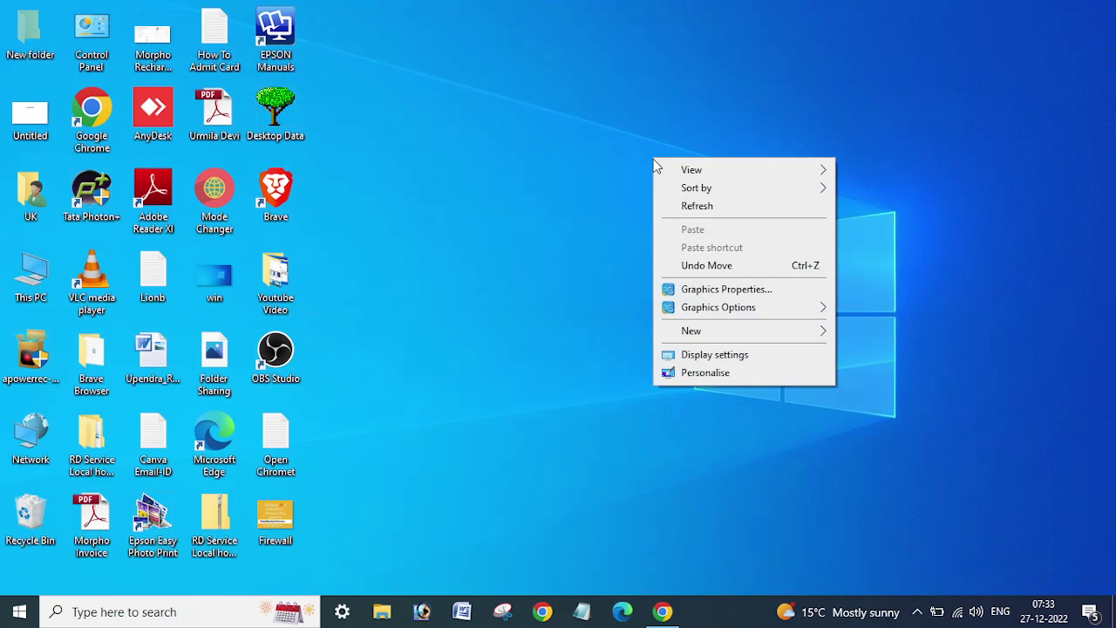
left_click(704, 213)
right_click(565, 169)
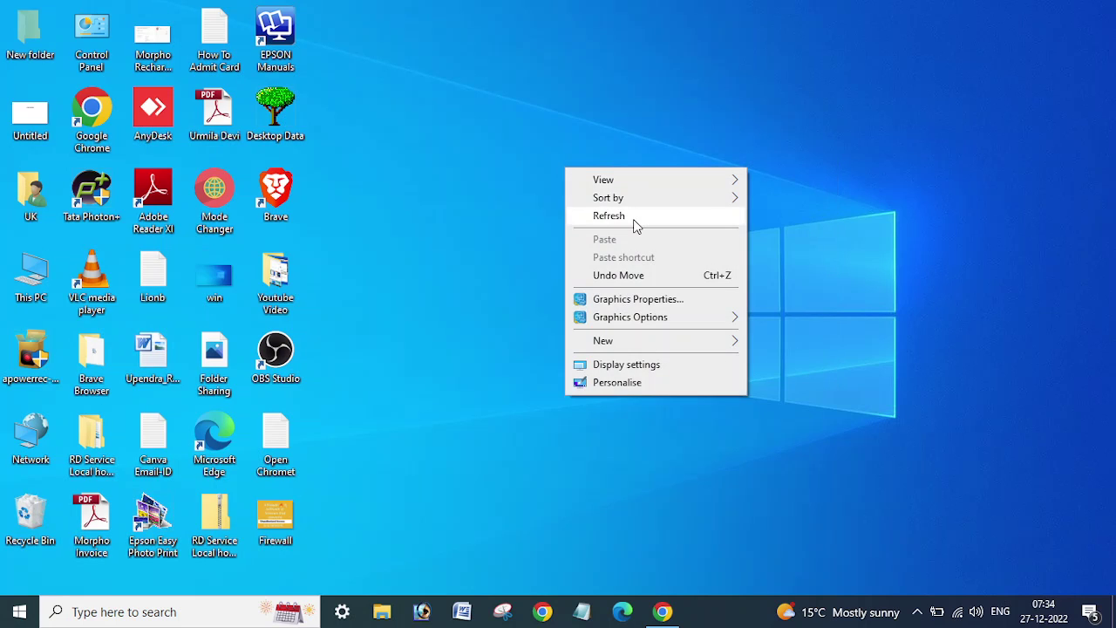